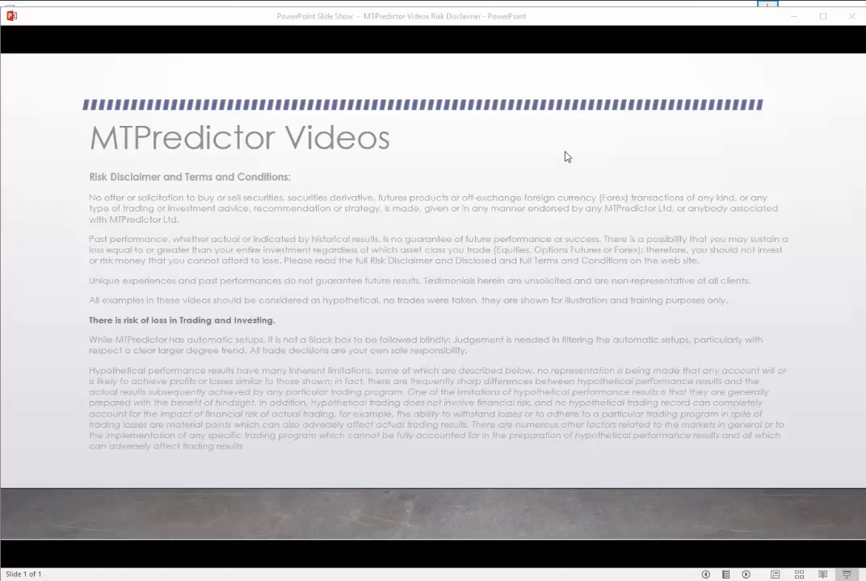
Focus the FDXM 03-19 3-minute chart and shift it left to leave space after the latest bar.
click(794, 17)
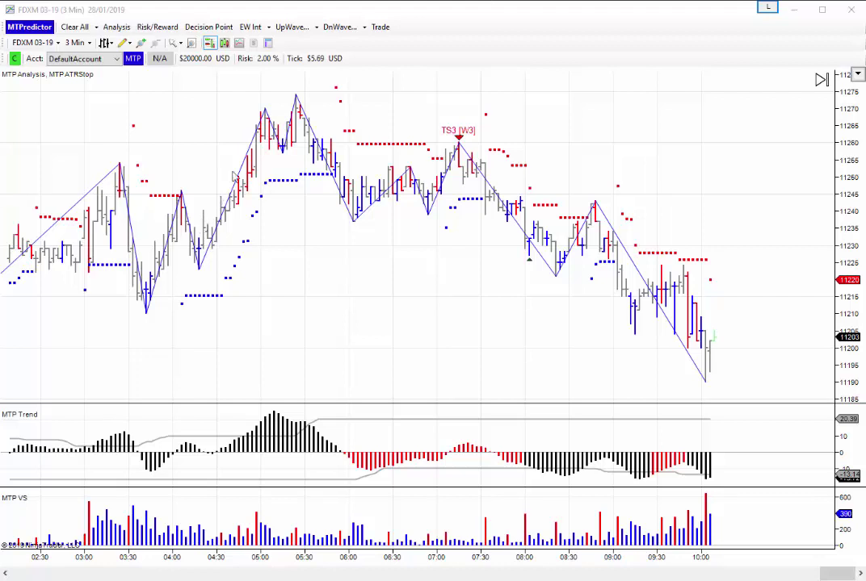
drag(359, 303, 276, 294)
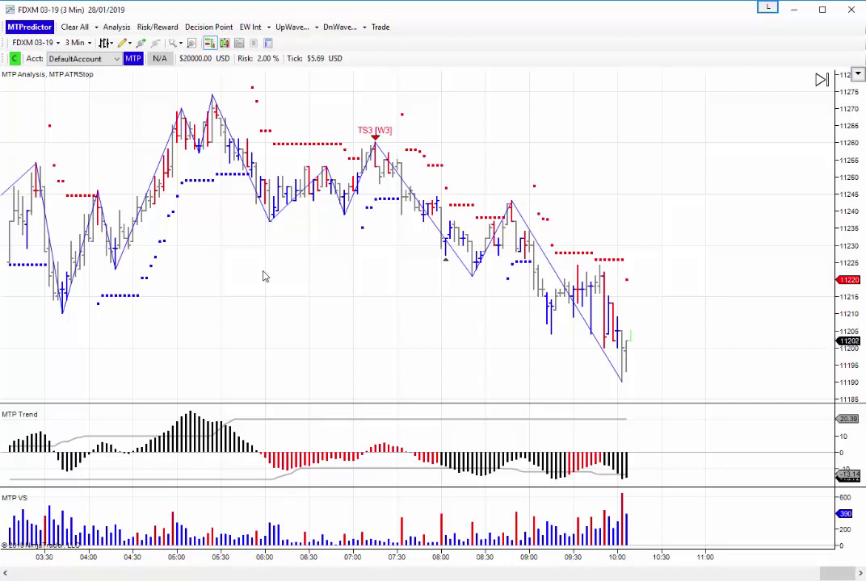
Switch the FDXM chart to 15 Min bars and pan back over earlier price history.
click(79, 43)
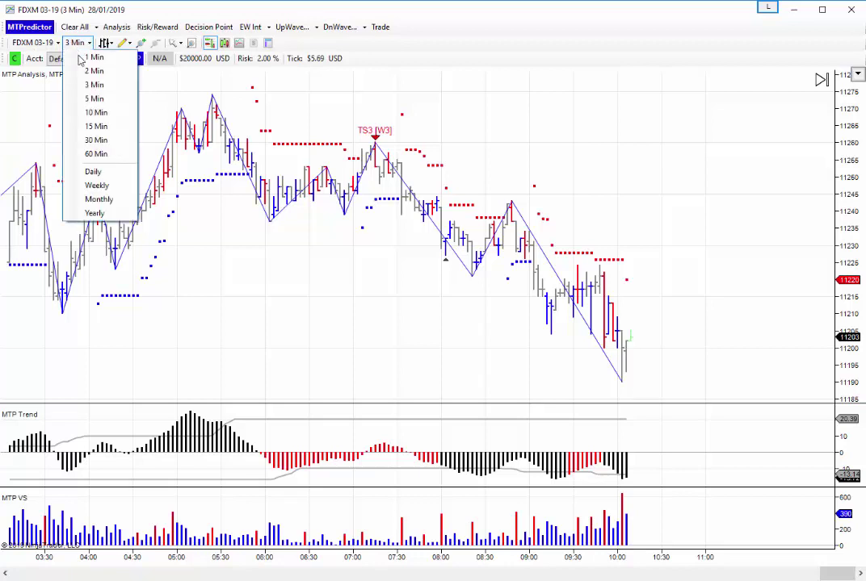
click(96, 126)
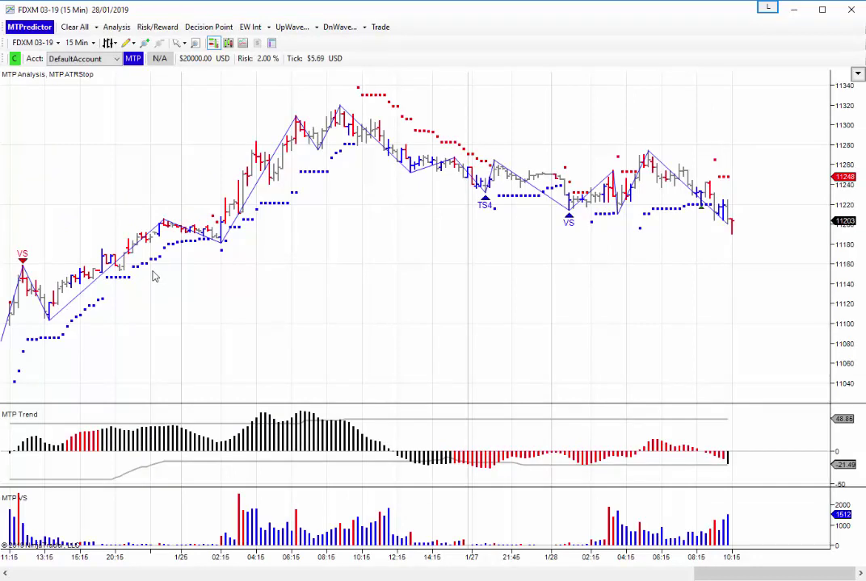
drag(388, 301, 505, 319)
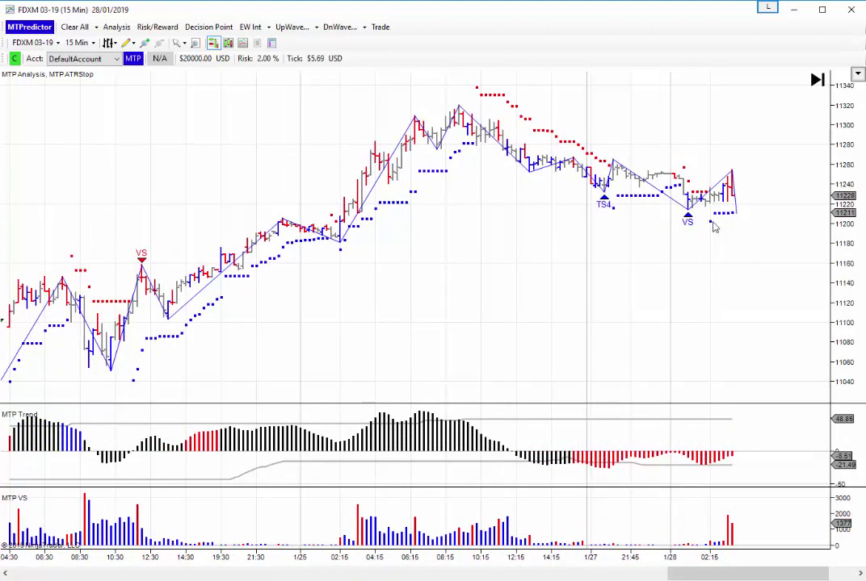
scroll(669, 291, up, 2)
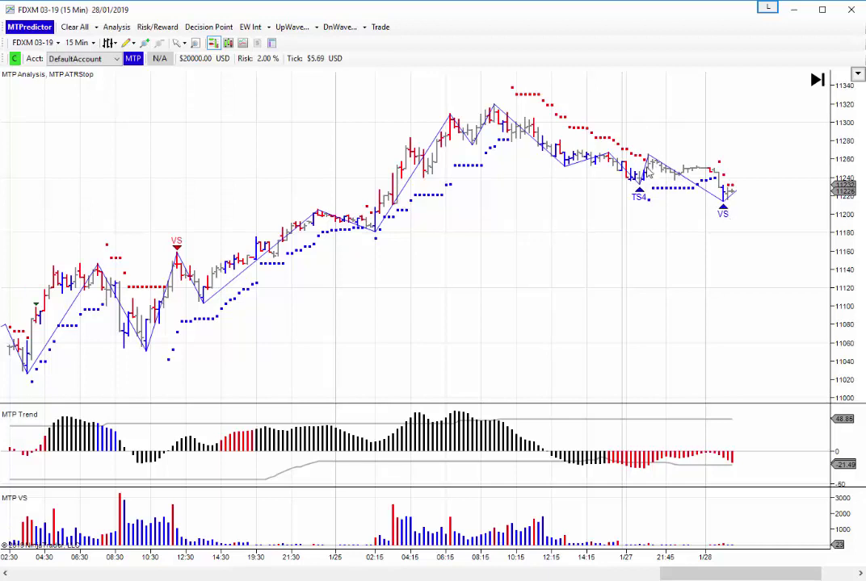
Add a Decision Point resistance zone just below 11280, then pan to the newest 15-minute bars.
right_click(650, 147)
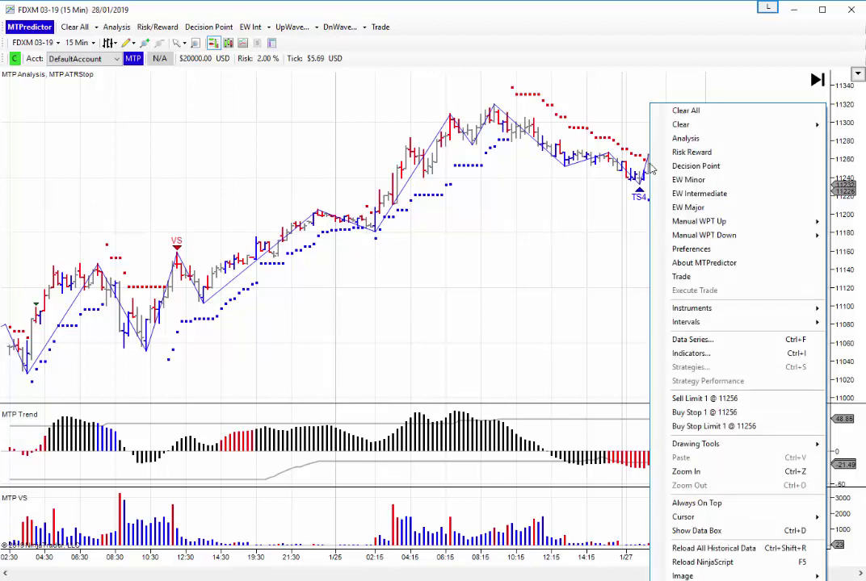
click(724, 164)
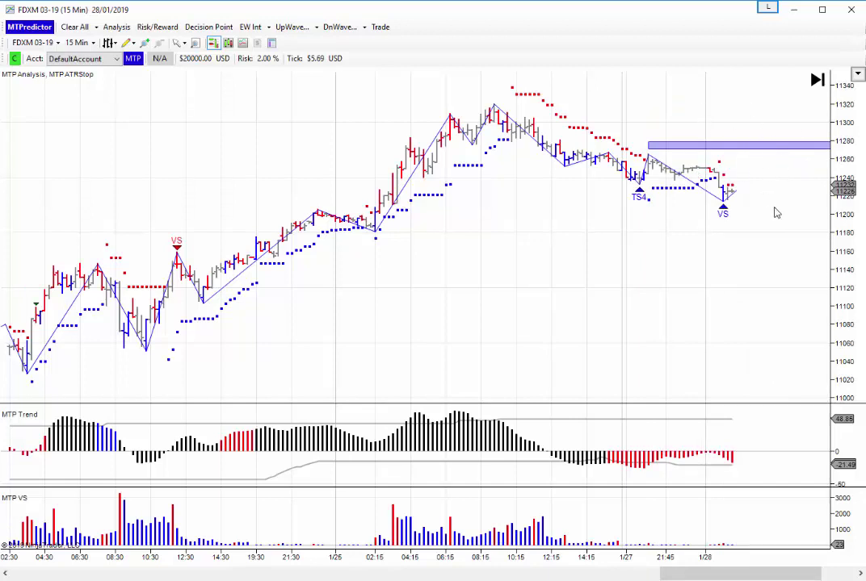
drag(638, 323, 342, 310)
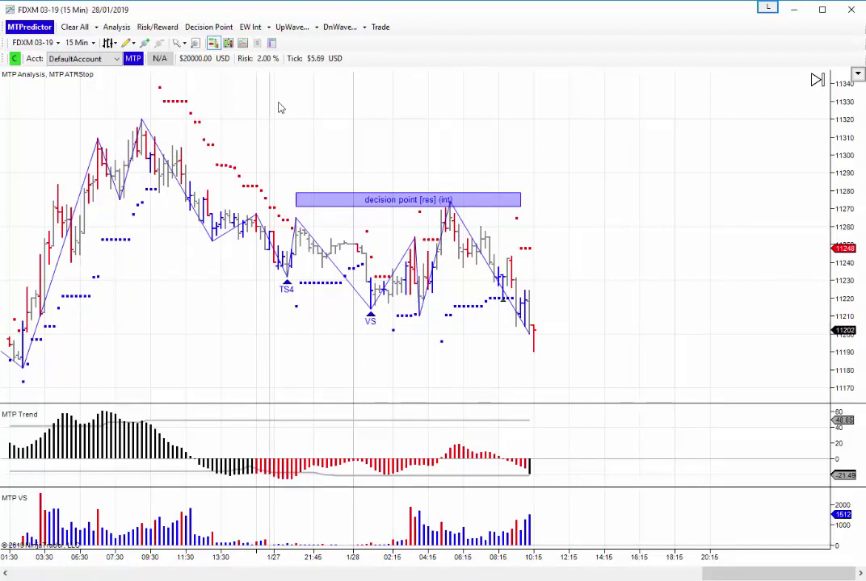
Return the chart to 3 Min bars and apply EW Intermediate to label waves (1)–(5).
click(76, 43)
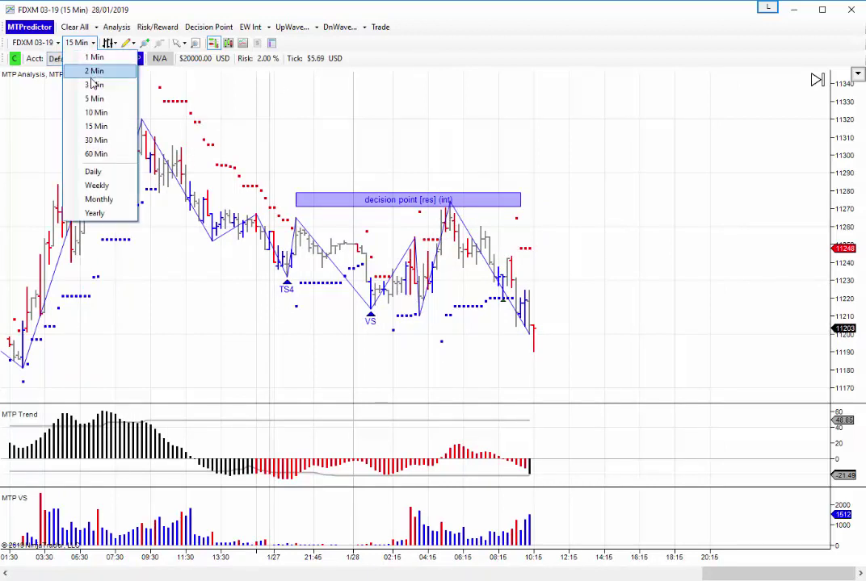
click(117, 87)
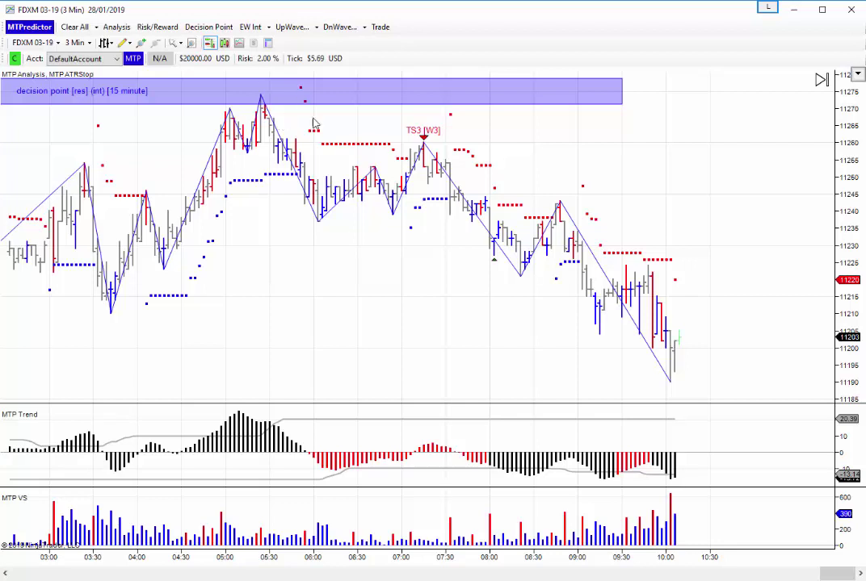
right_click(261, 103)
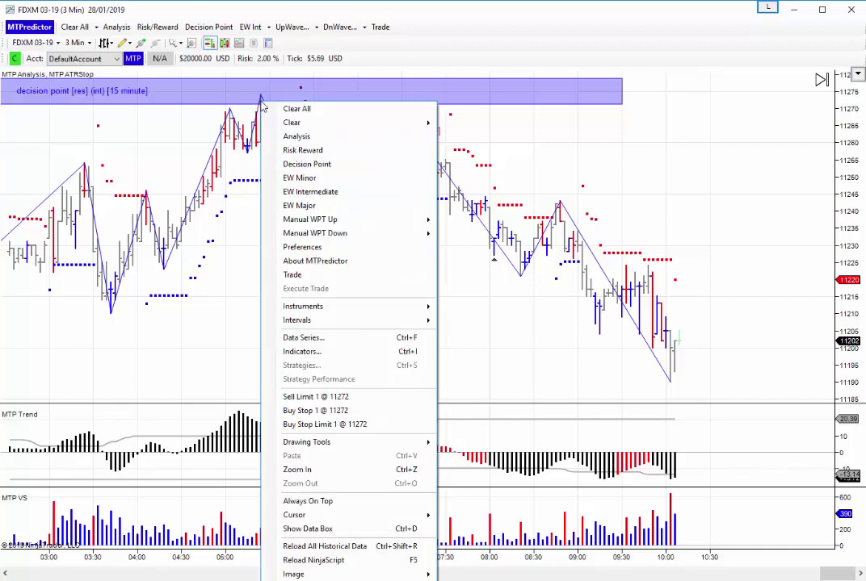
click(308, 192)
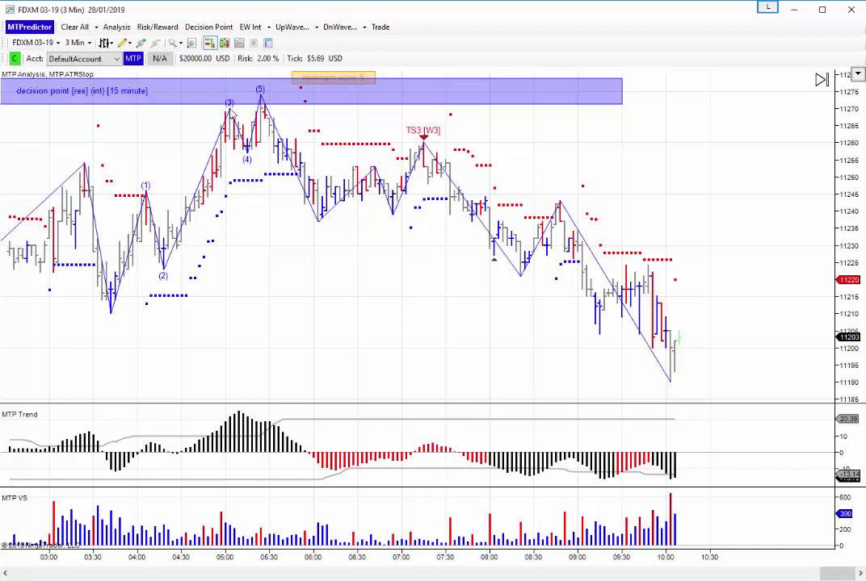
Clear All wave labels and the minimum wave 5 marker, keeping the 15-minute resistance zone.
right_click(168, 147)
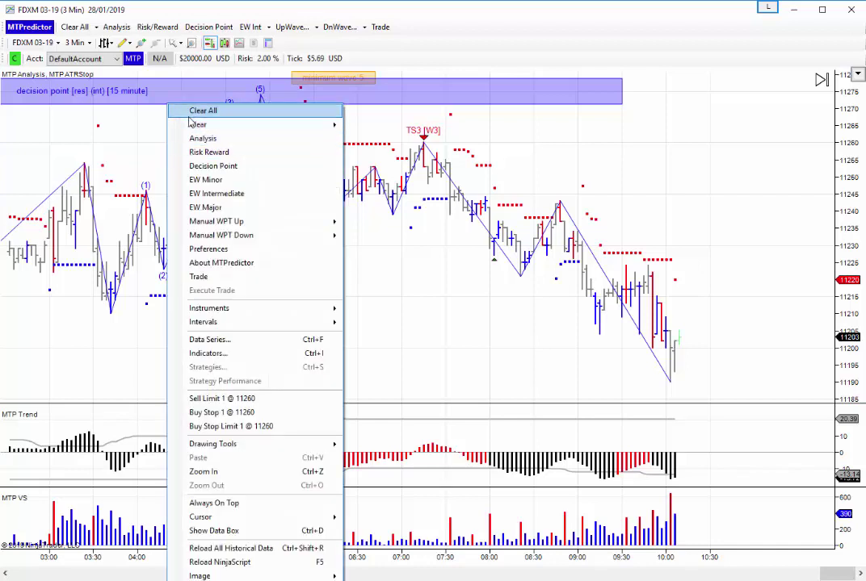
click(215, 111)
scroll(256, 290, down, 3)
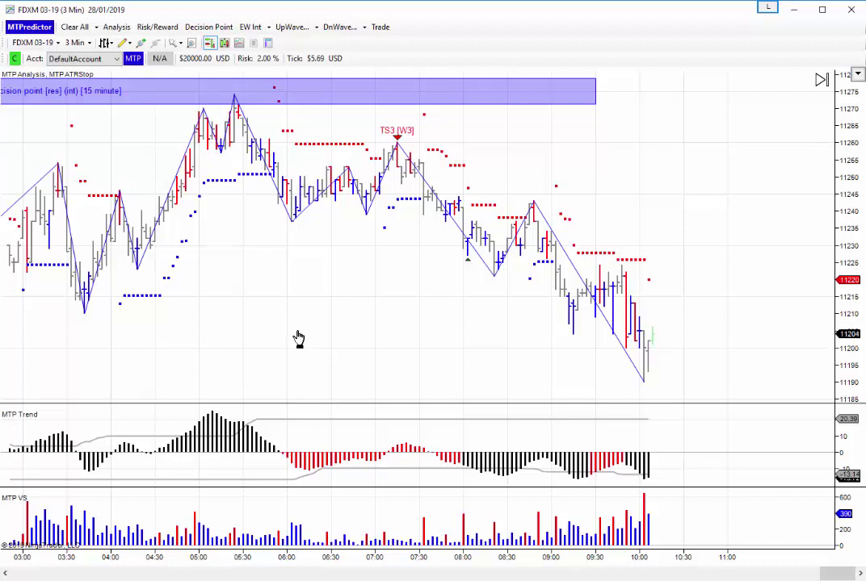
scroll(297, 335, down, 1)
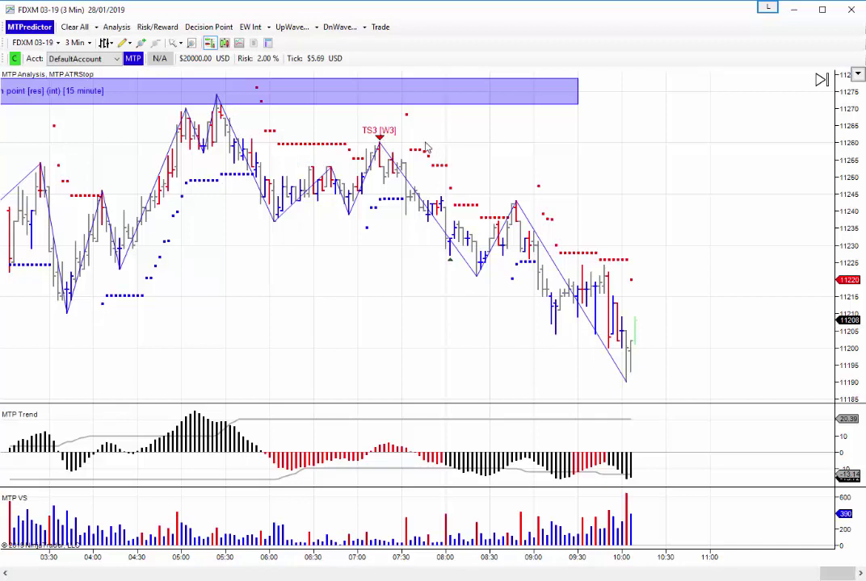
Project the typical wave 3 target near 11200 with Manual WPT and add EW Intermediate (A)/(B) zones.
right_click(628, 379)
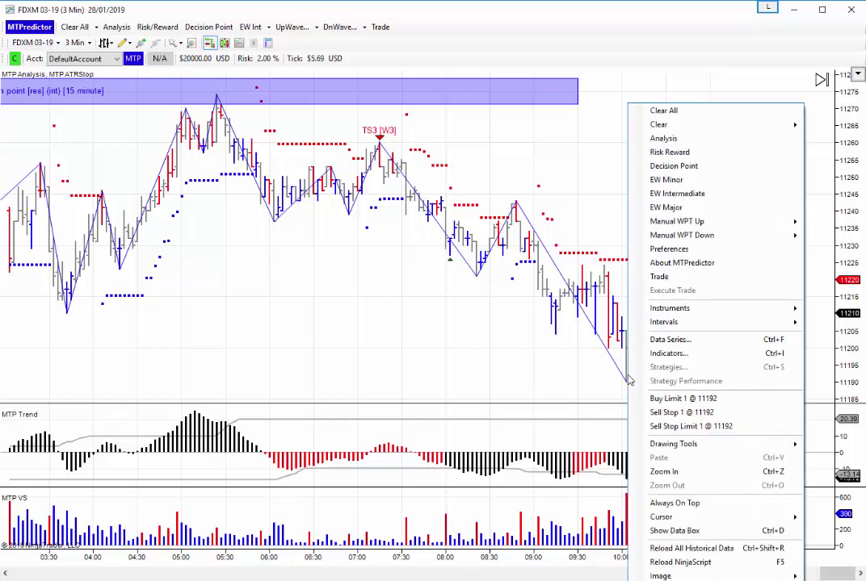
click(677, 216)
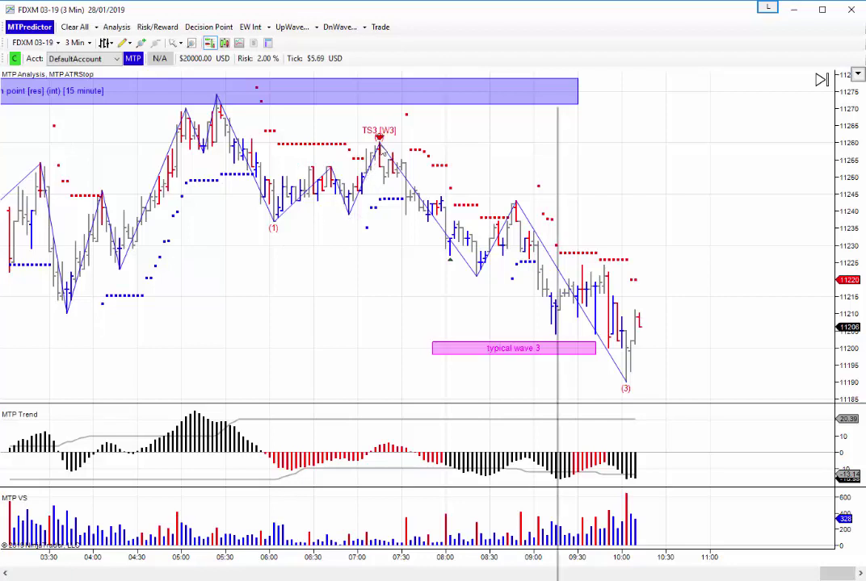
right_click(385, 150)
click(414, 193)
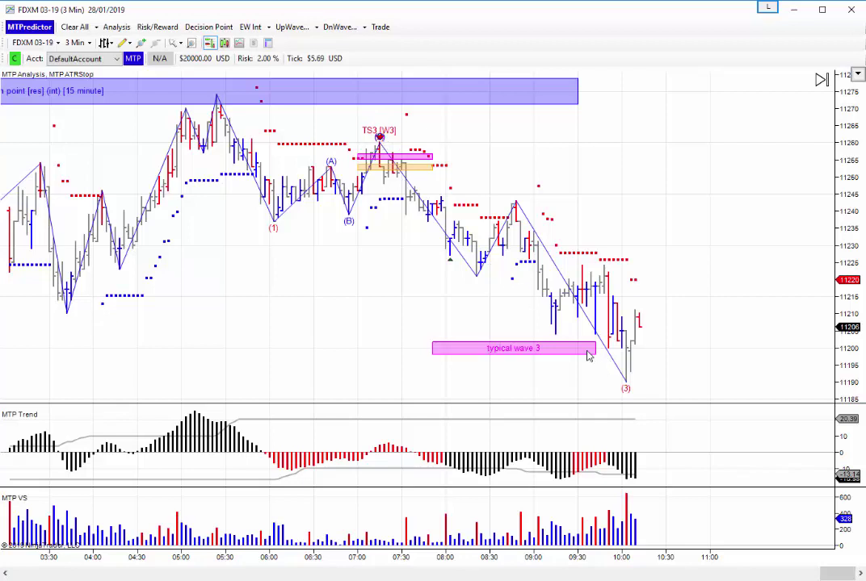
right_click(375, 266)
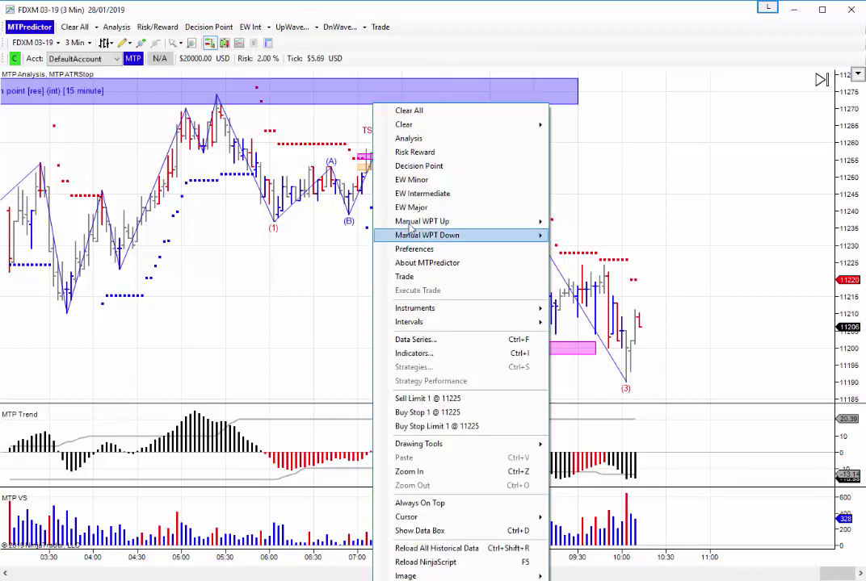
Clear All wave labels and the typical wave 3 zone, leaving the 15-minute resistance zone.
click(418, 113)
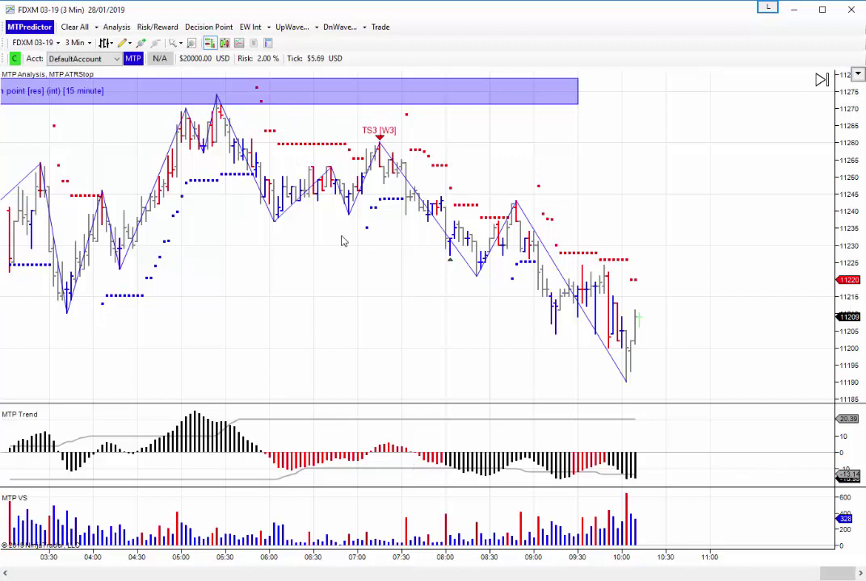
right_click(381, 156)
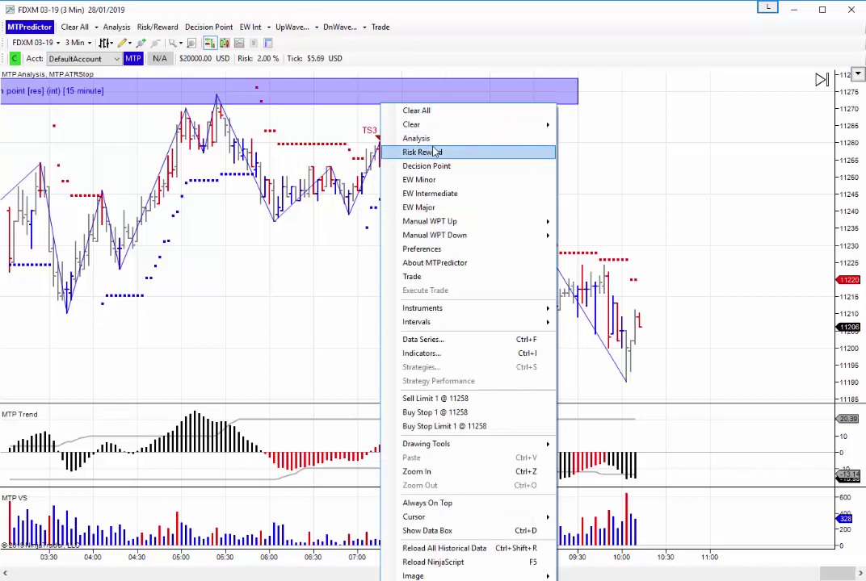
Add Risk Reward short levels: trigger 11261, short 11252, risk 11243, 5.6 R/R target 11202.
click(413, 138)
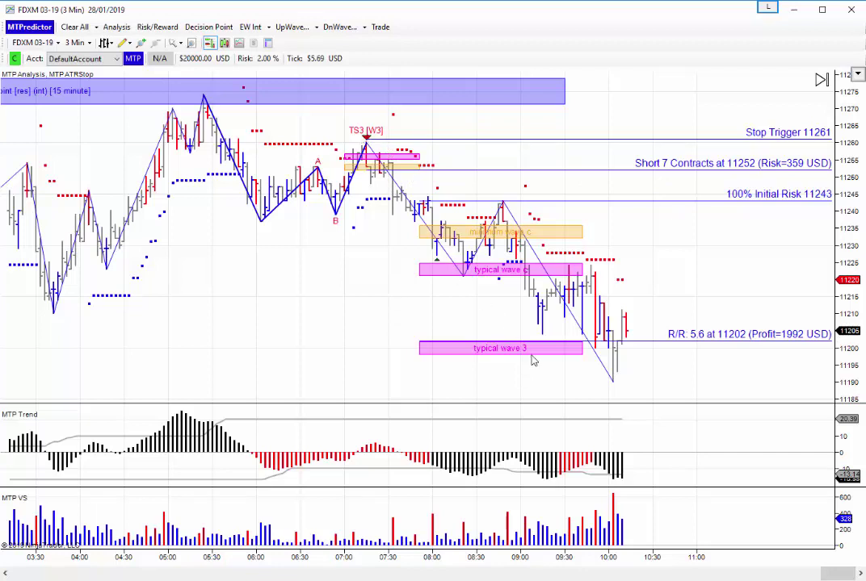
click(558, 350)
click(567, 372)
Keep DefaultAccount and stretch the typical wave 3 box past the latest price bars.
click(118, 59)
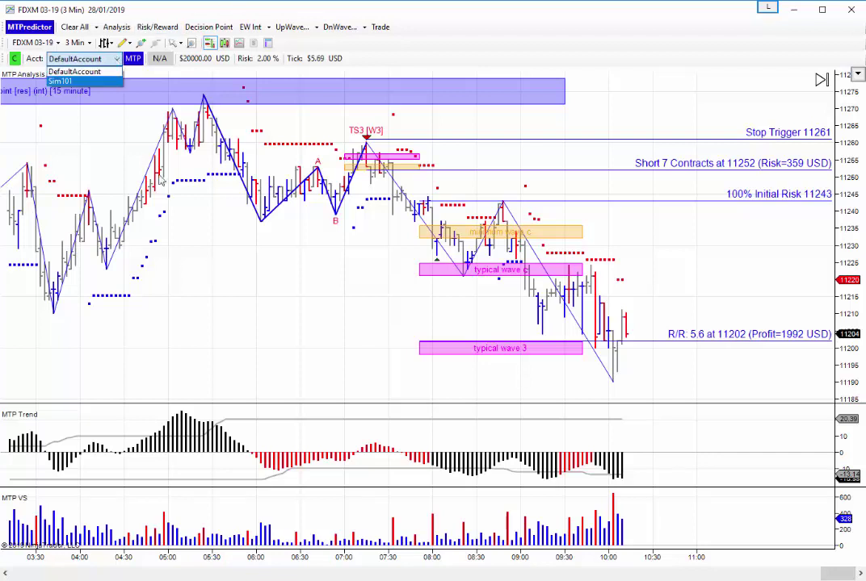
click(224, 263)
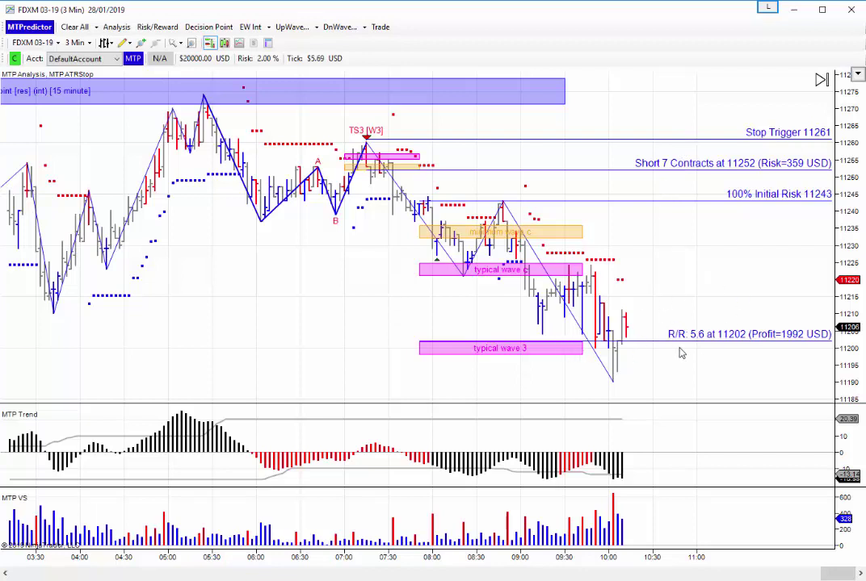
click(529, 349)
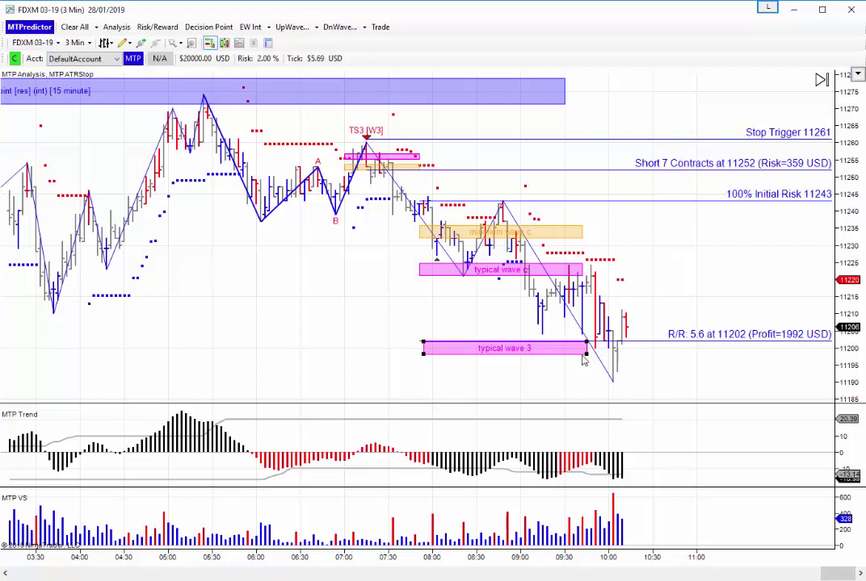
drag(585, 353, 646, 350)
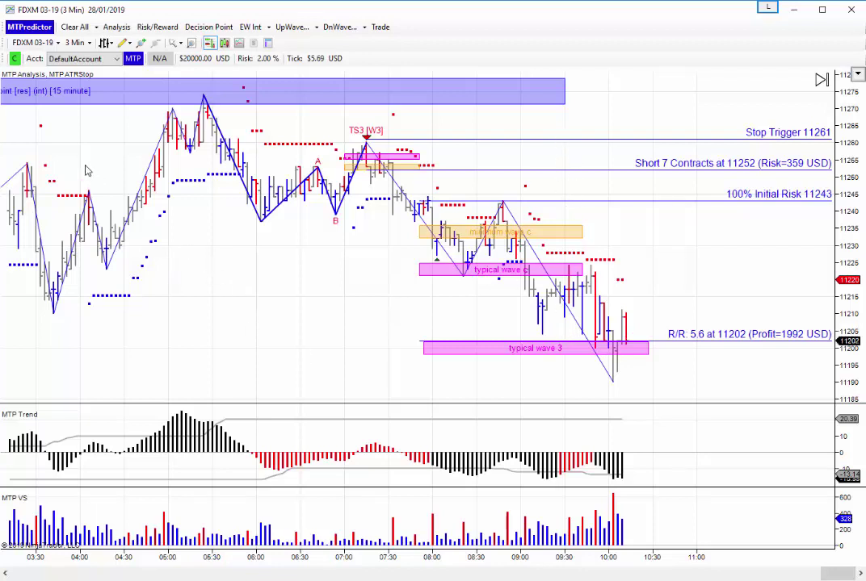
On 15 Min bars, add a major support Decision Point zone near 11192–11202.
click(90, 46)
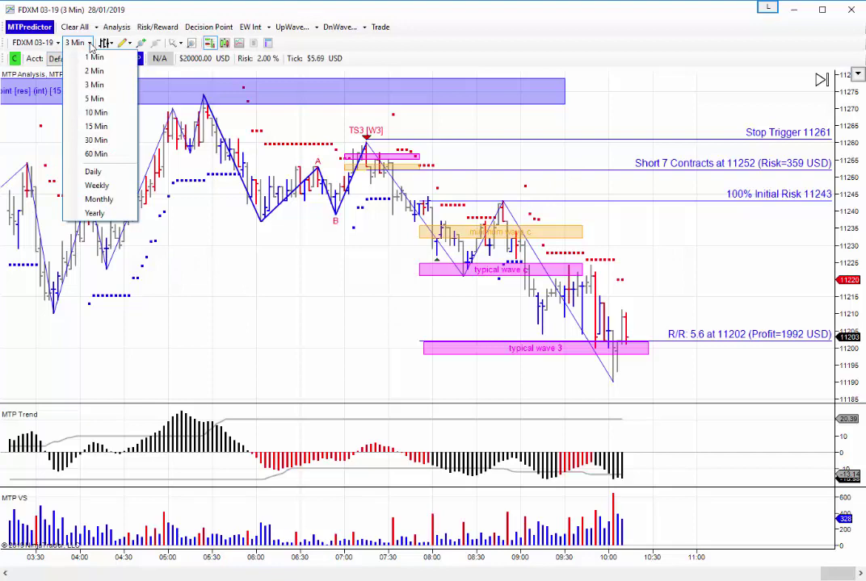
click(90, 47)
click(88, 47)
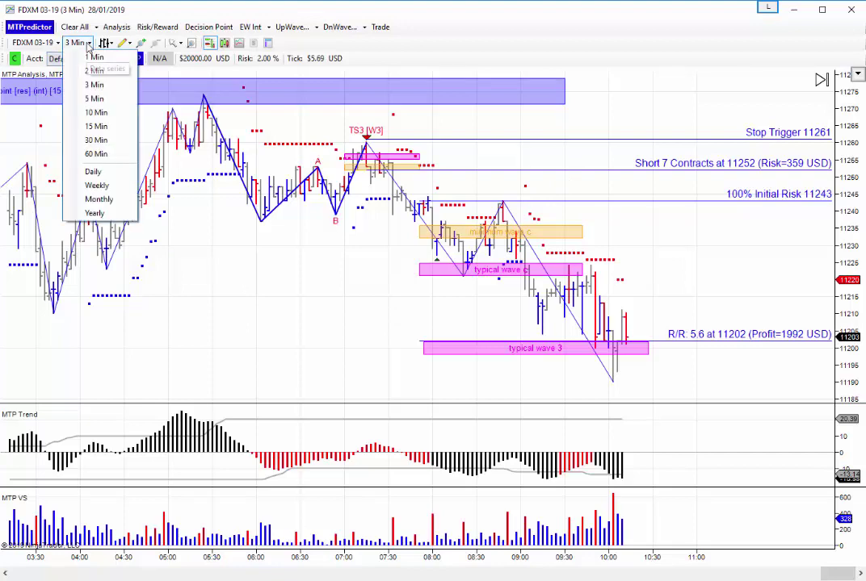
click(95, 127)
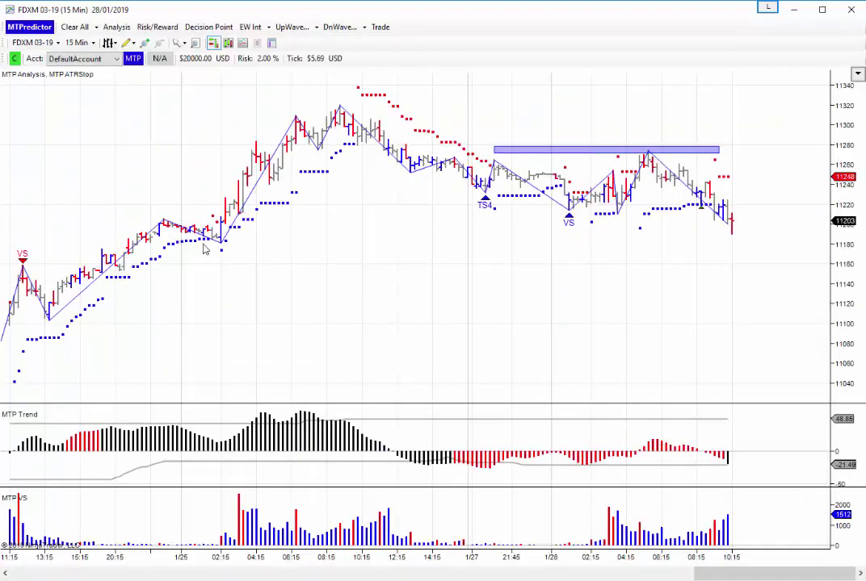
scroll(342, 293, down, 5)
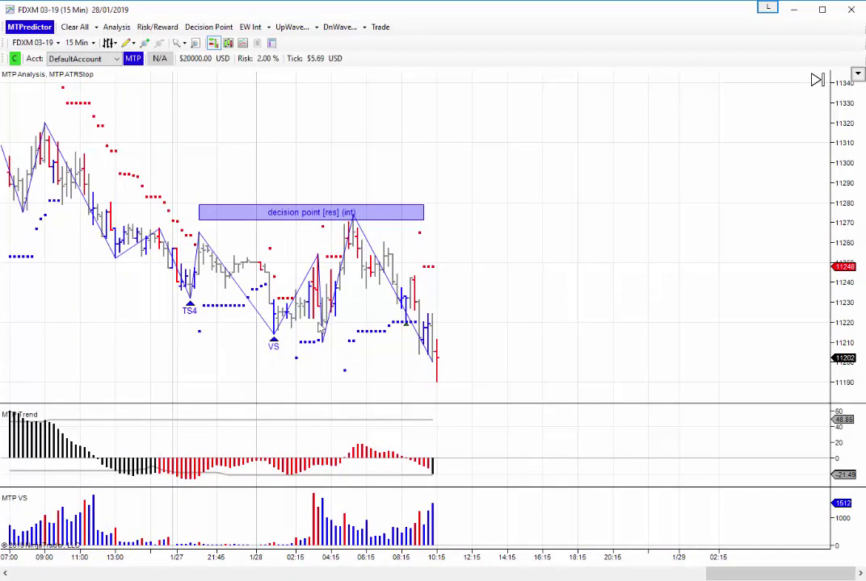
drag(317, 348, 683, 316)
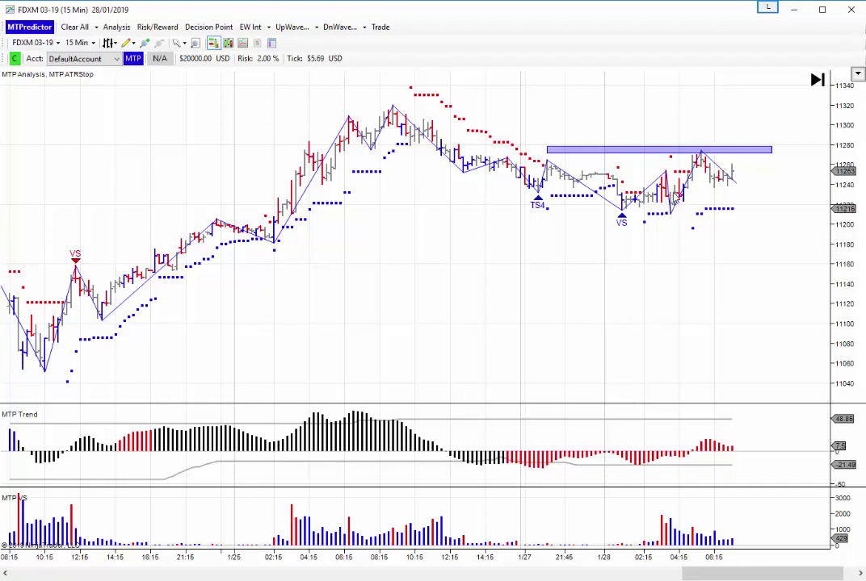
right_click(711, 182)
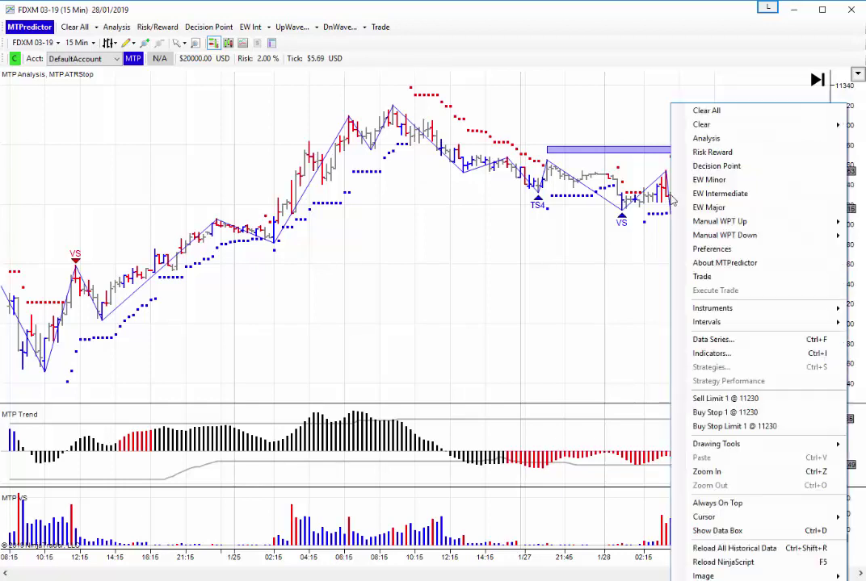
click(710, 166)
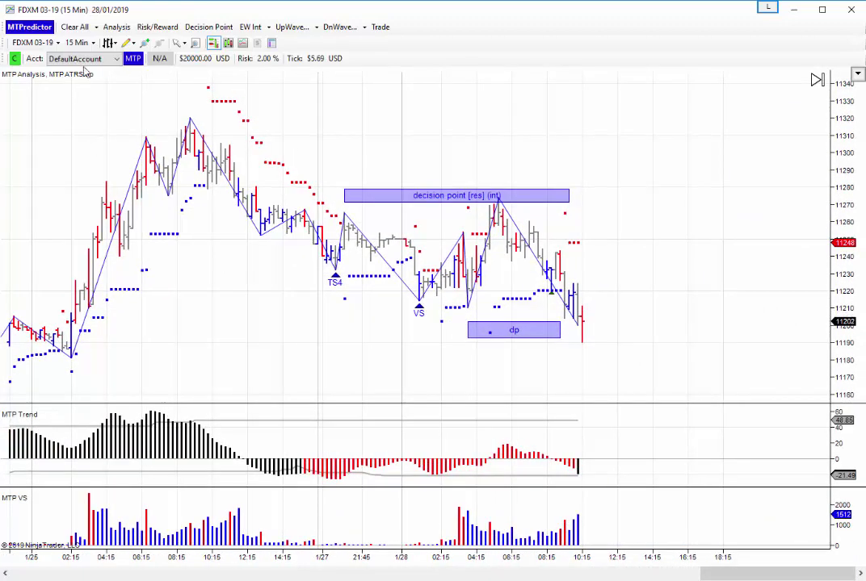
Back on 3 Min bars, move the support decision point zone right over the wave 3 target.
click(78, 43)
click(103, 88)
drag(325, 261, 411, 321)
drag(536, 377, 642, 377)
click(458, 283)
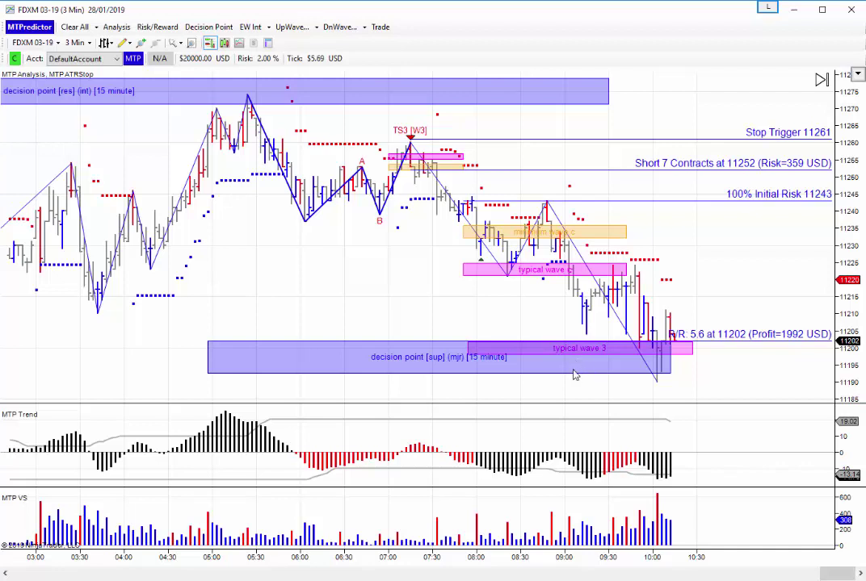
Shift the 15-minute support decision point zone slightly left so it ends at the latest low near 11190.
drag(570, 375, 549, 375)
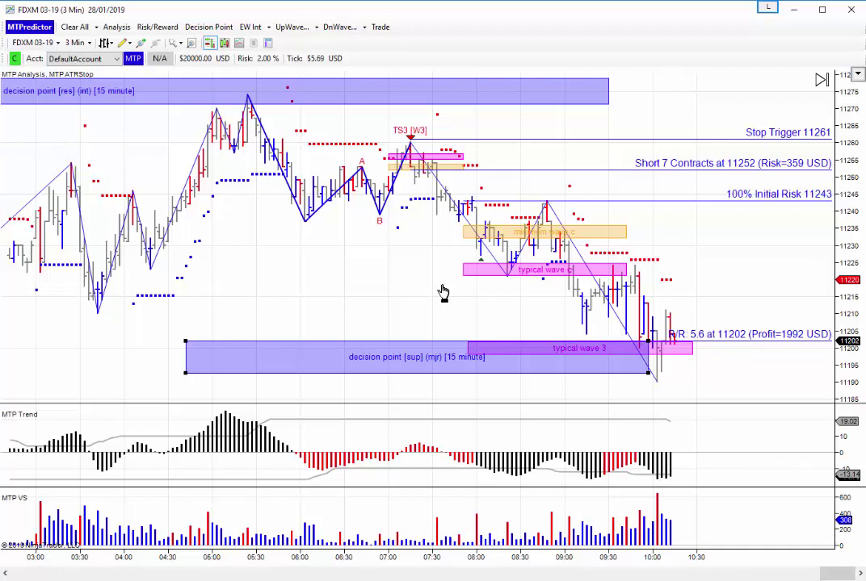
drag(441, 290, 409, 295)
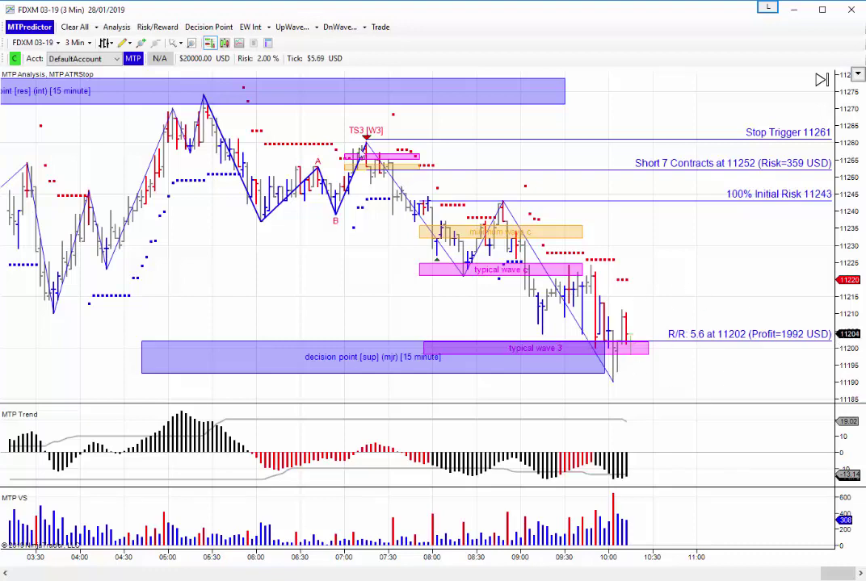
drag(289, 279, 370, 279)
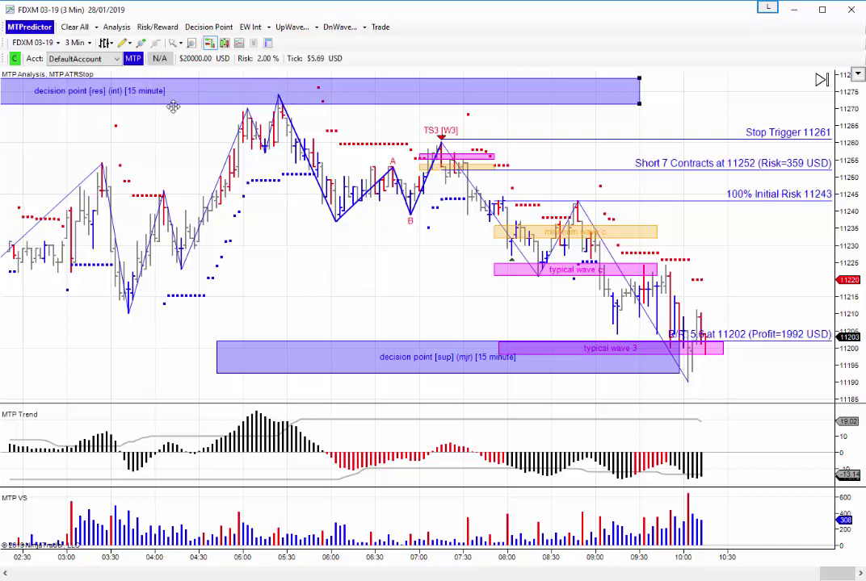
drag(200, 103, 218, 103)
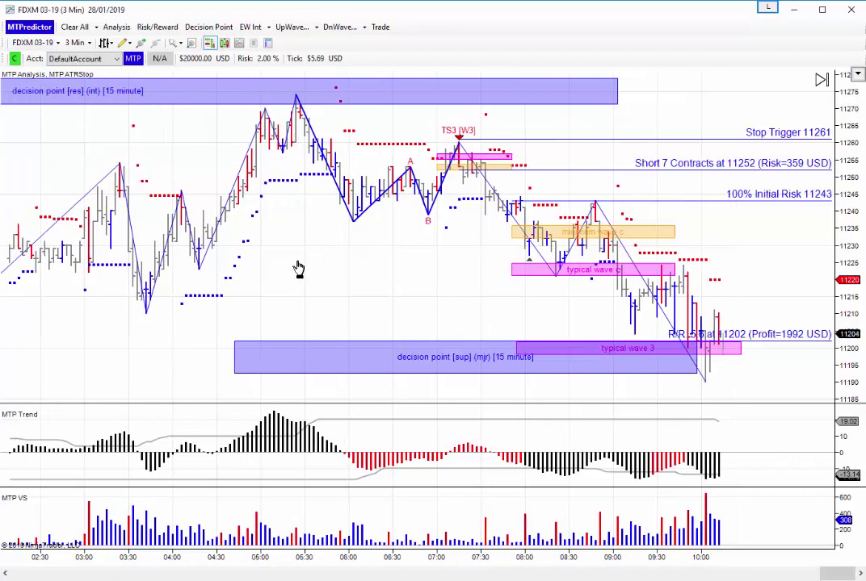
drag(310, 265, 293, 268)
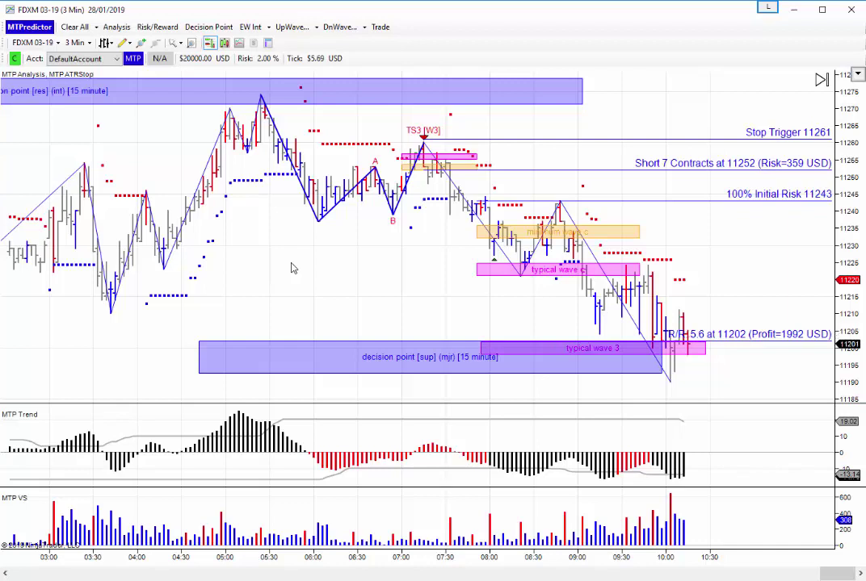
scroll(319, 280, down, 2)
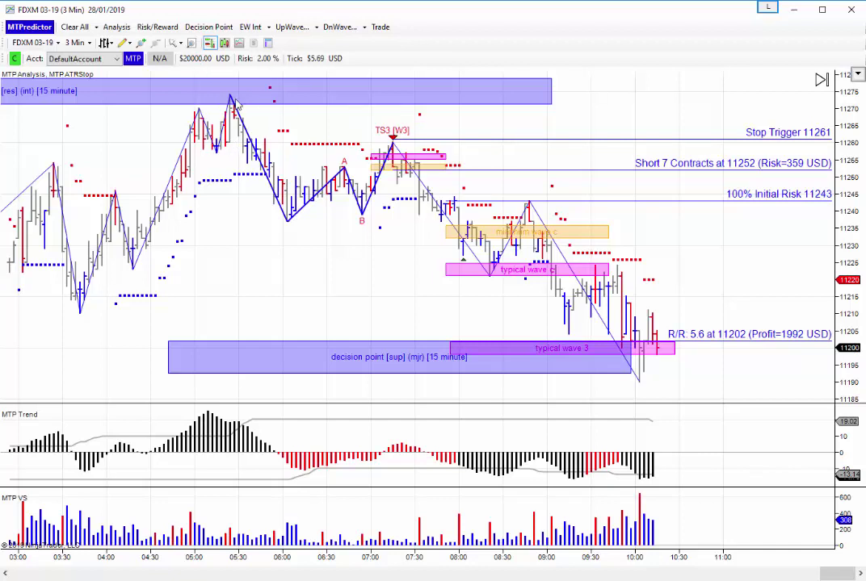
drag(305, 275, 299, 275)
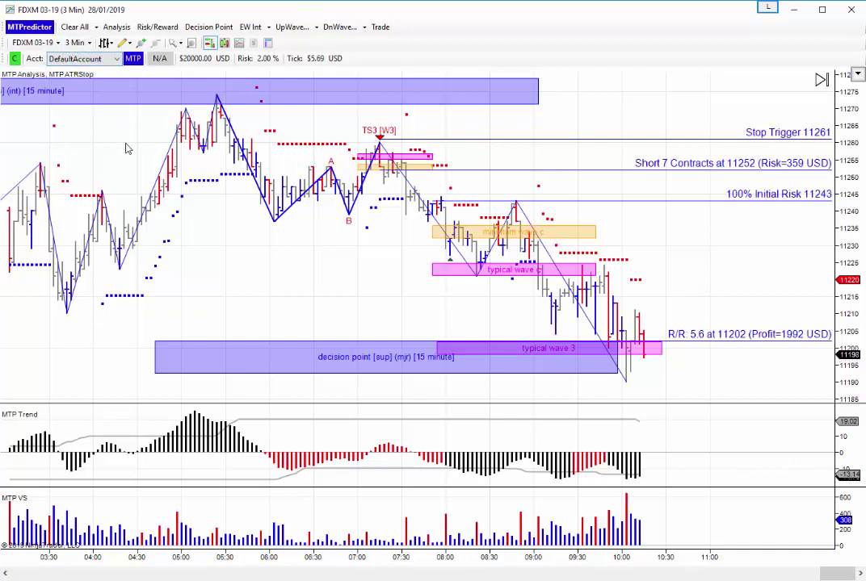
scroll(235, 269, down, 1)
scroll(235, 268, down, 1)
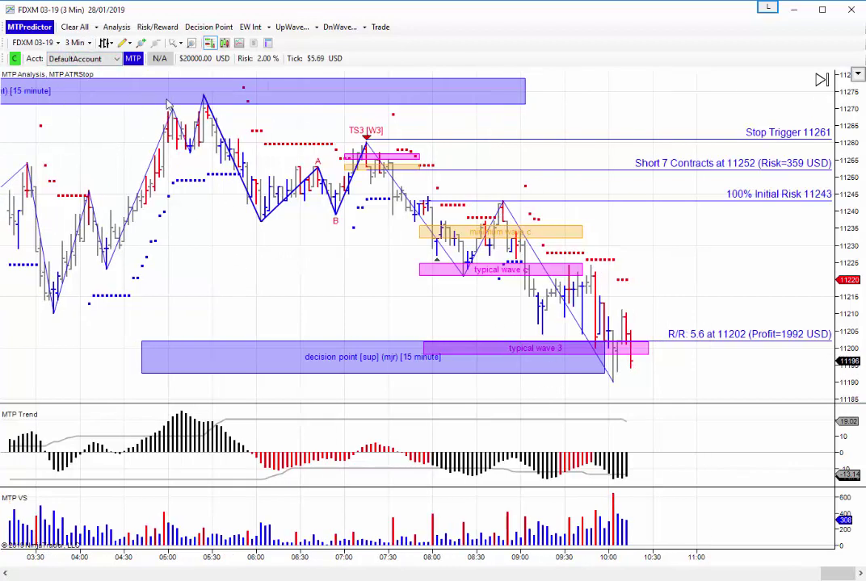